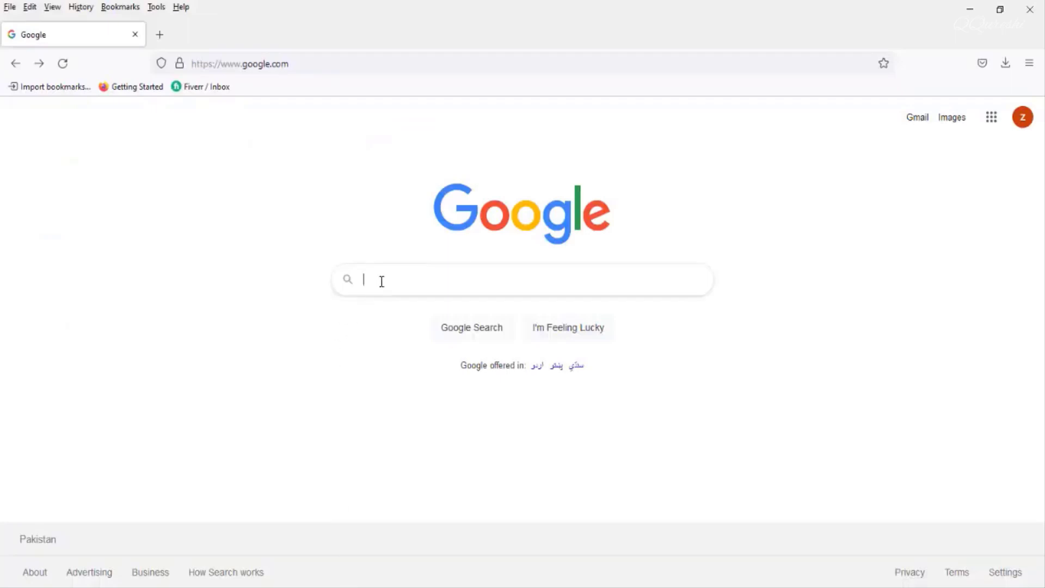
Search Google for rufus and open the Uptodown download page for the latest Rufus 3.17 version.
click(381, 282)
text(rufus)
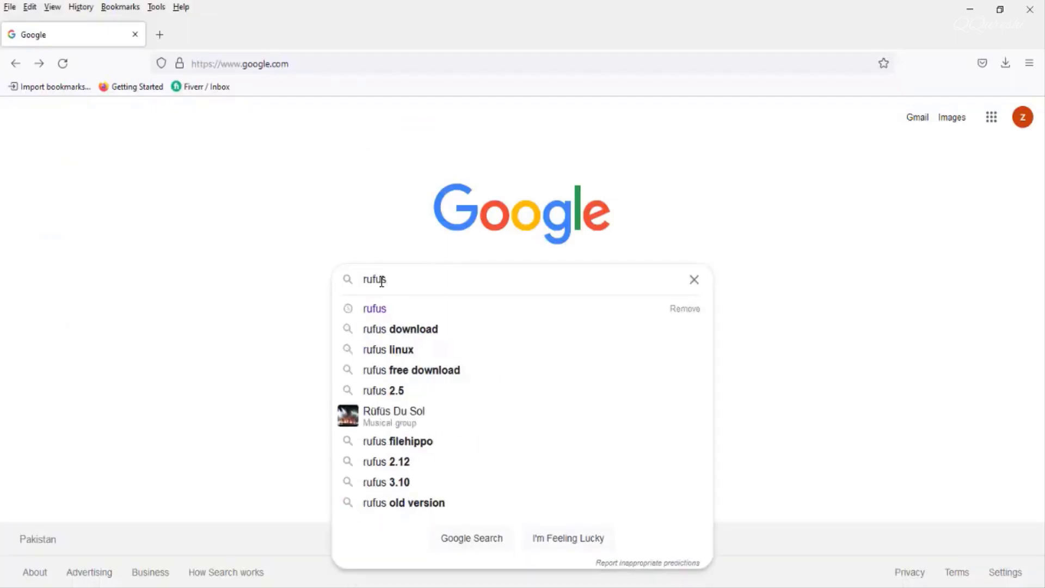
key(Return)
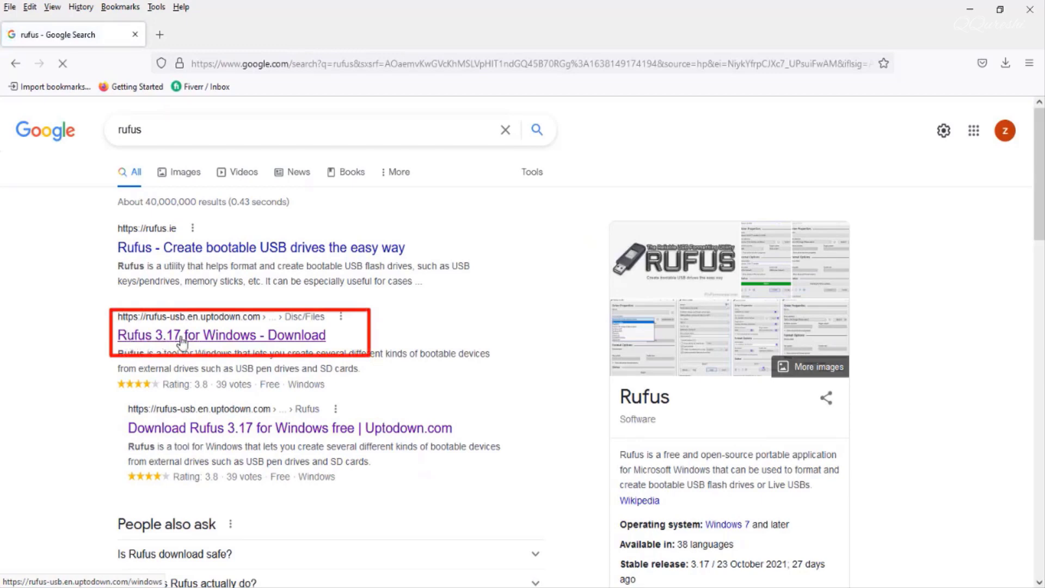
click(225, 339)
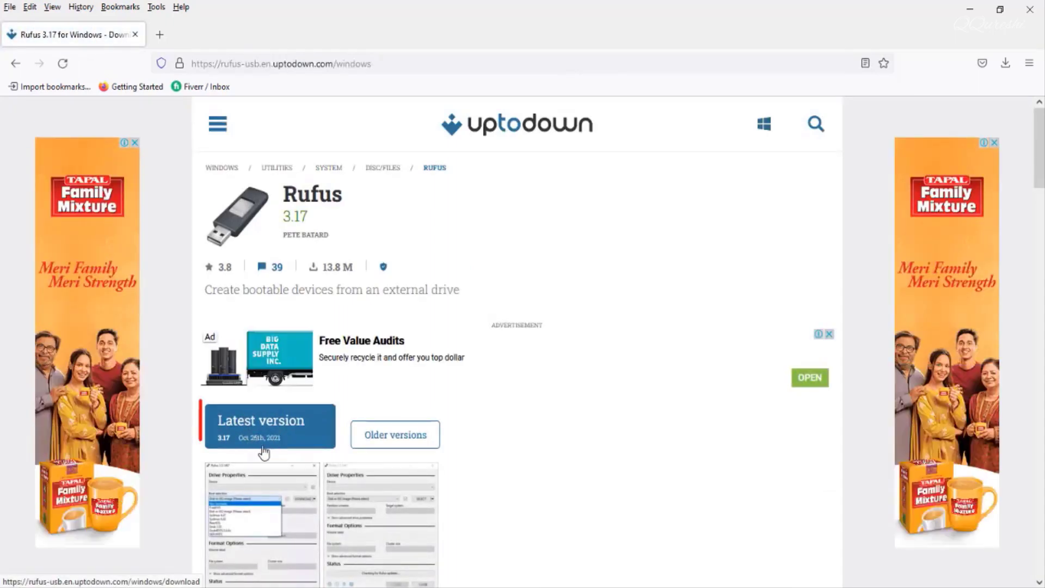
click(304, 434)
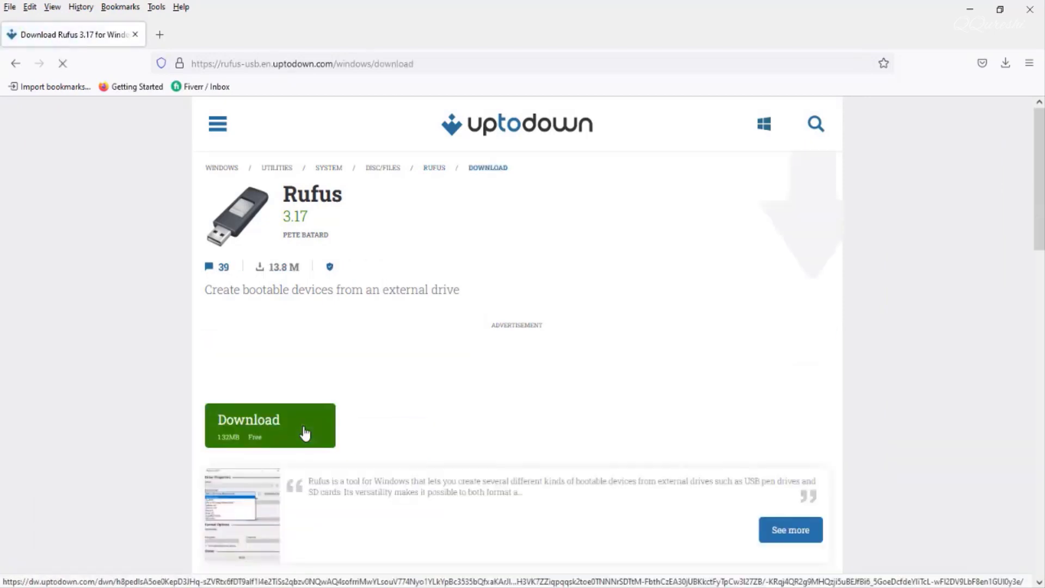
click(279, 431)
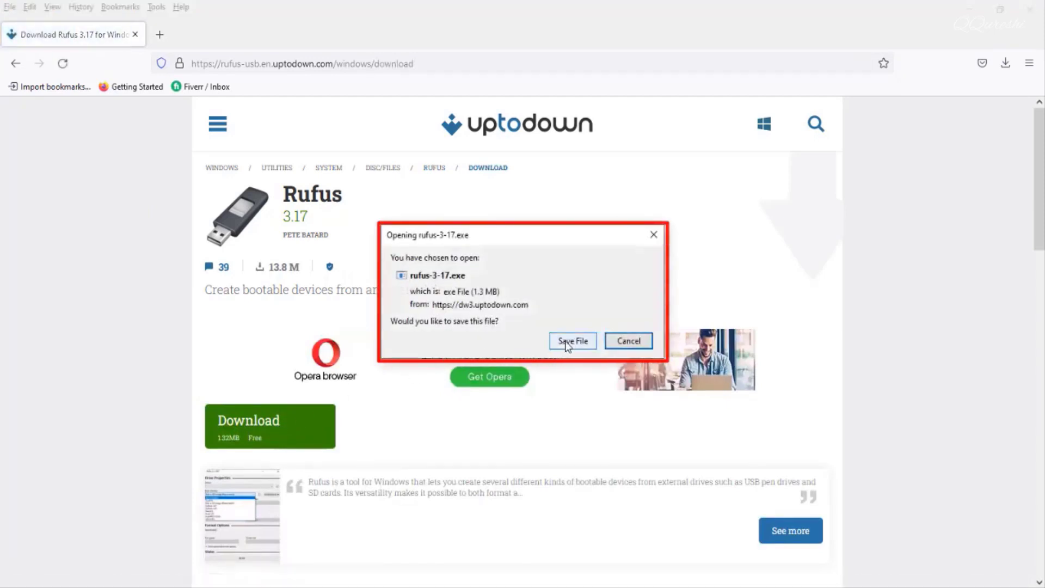
click(567, 341)
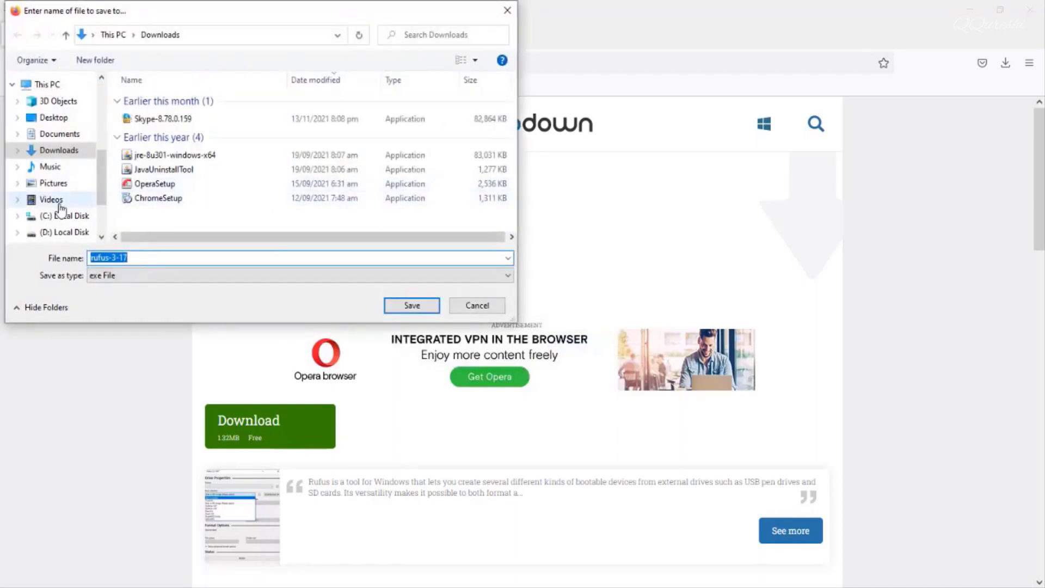
scroll(60, 212, down, 2)
click(61, 210)
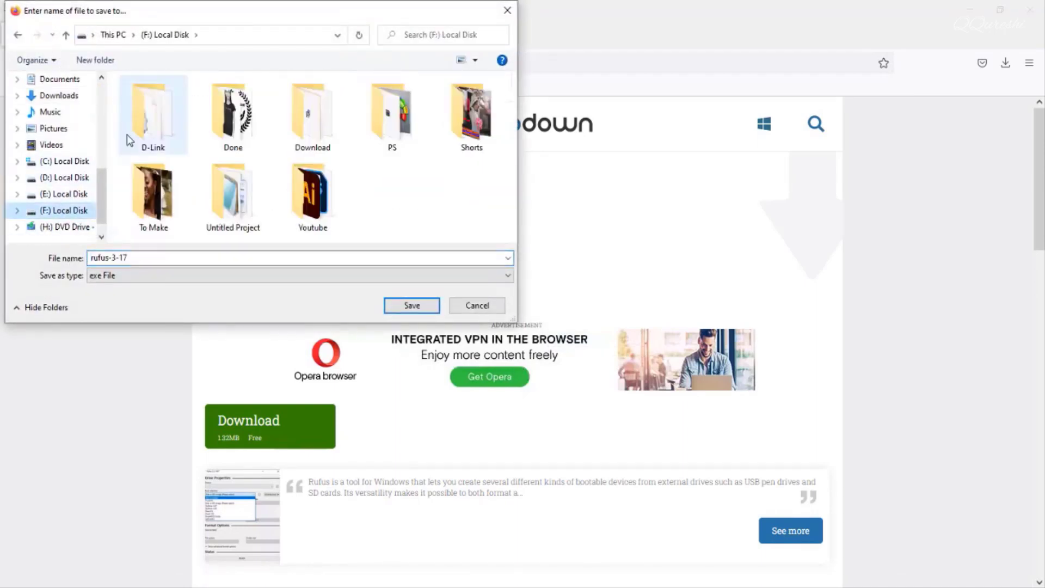
double_click(308, 119)
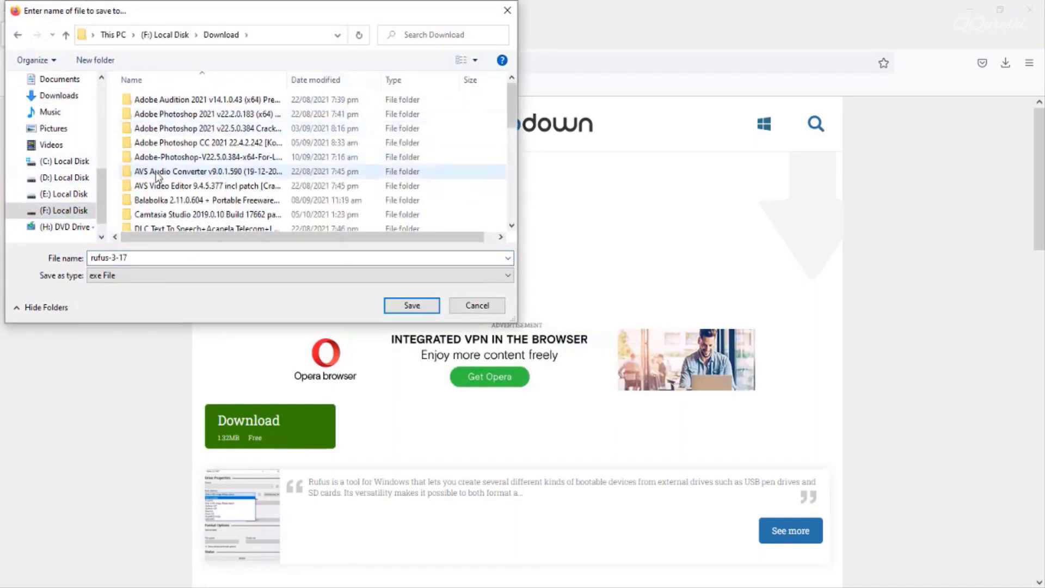
scroll(156, 175, down, 10)
double_click(163, 115)
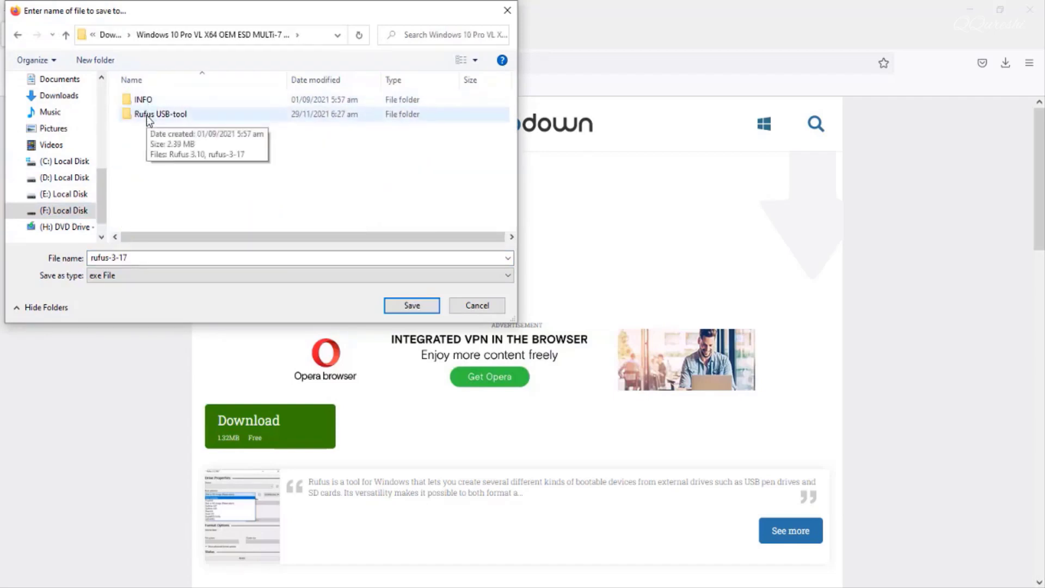
double_click(145, 115)
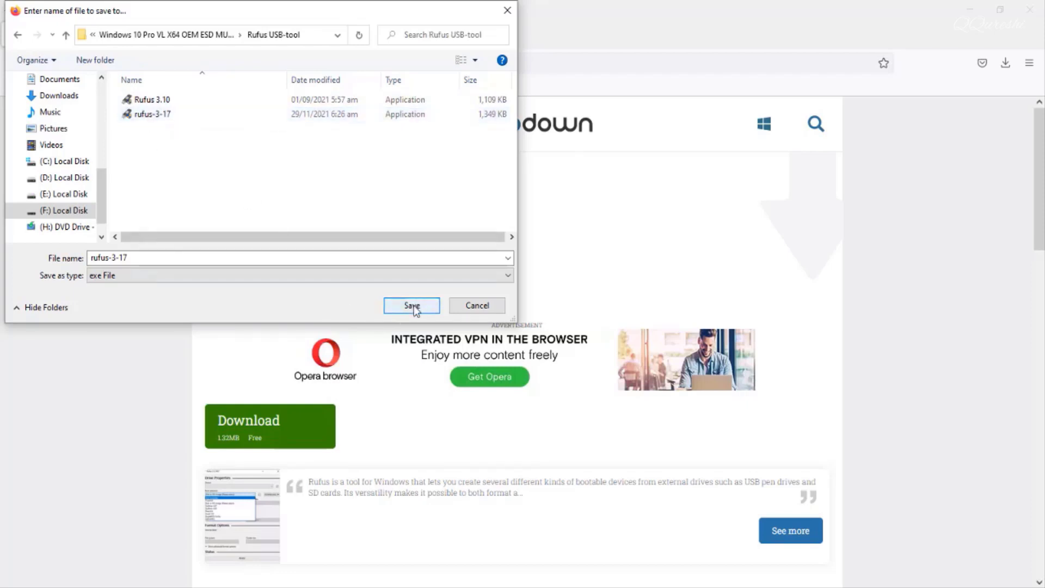
click(472, 307)
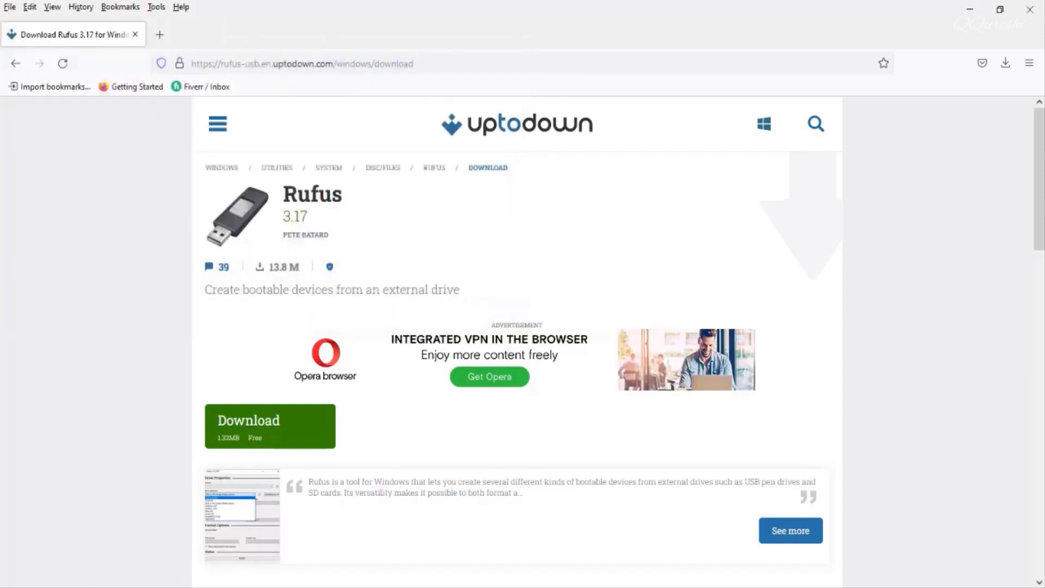
Switch to File Explorer, run rufus-3-17 from the Rufus USB-tool folder, and decline online update checks.
click(188, 587)
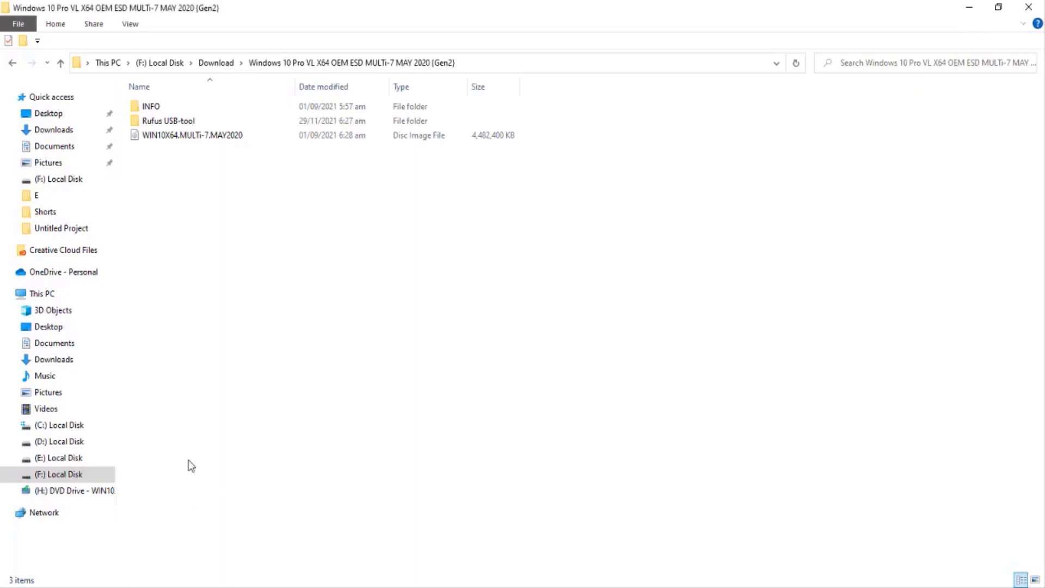
double_click(157, 120)
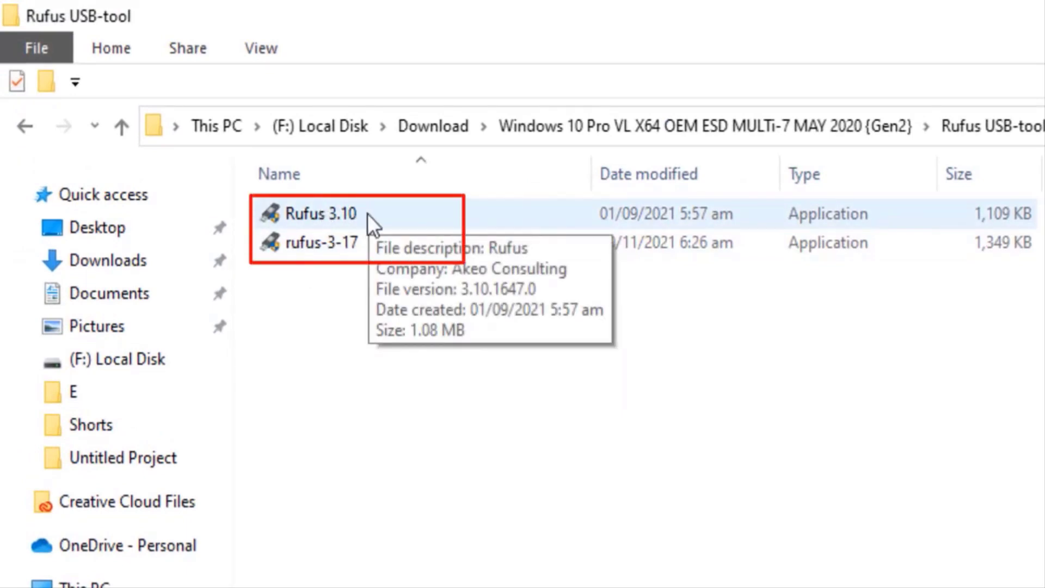
click(320, 243)
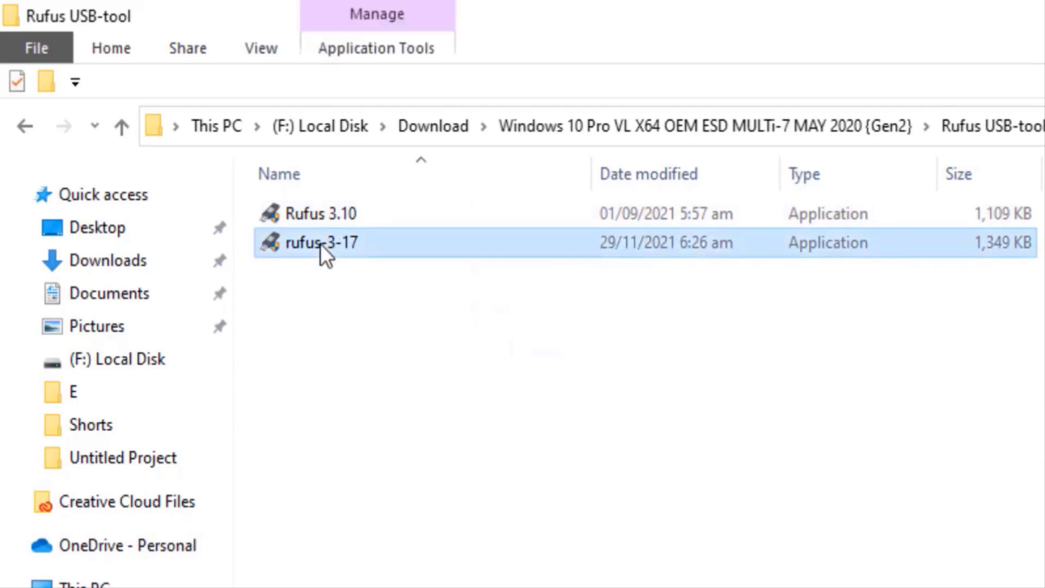
right_click(320, 243)
click(360, 258)
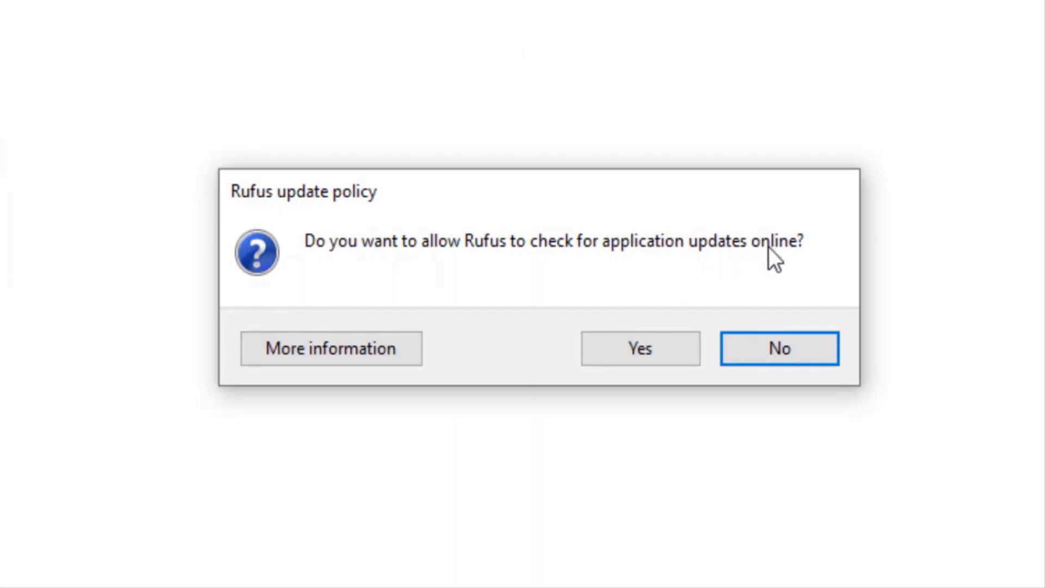
click(778, 348)
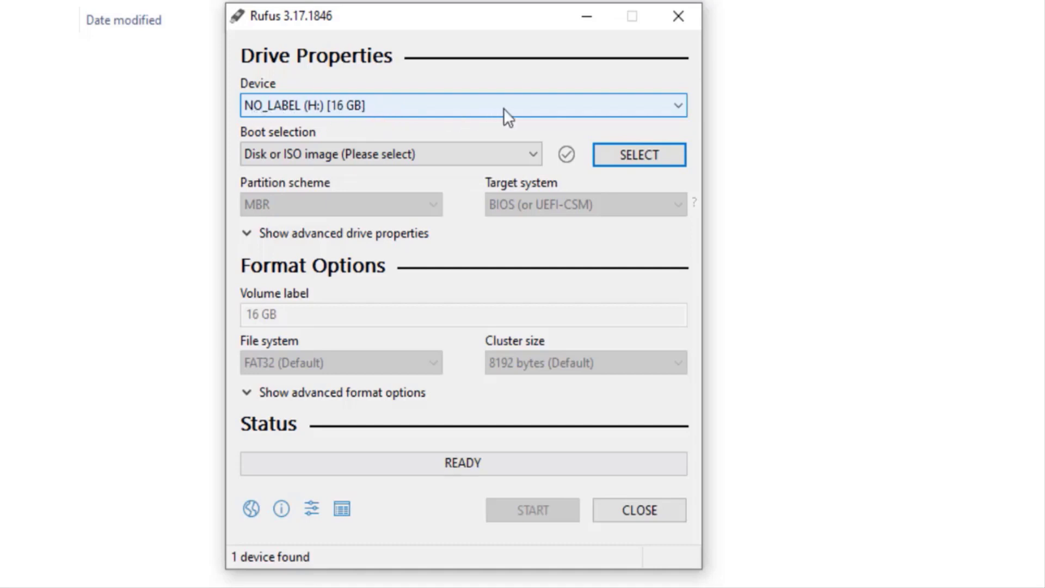
Choose the NO_LABEL (H:) 16 GB drive as the device and Disk or ISO image as the boot selection.
click(523, 106)
click(423, 128)
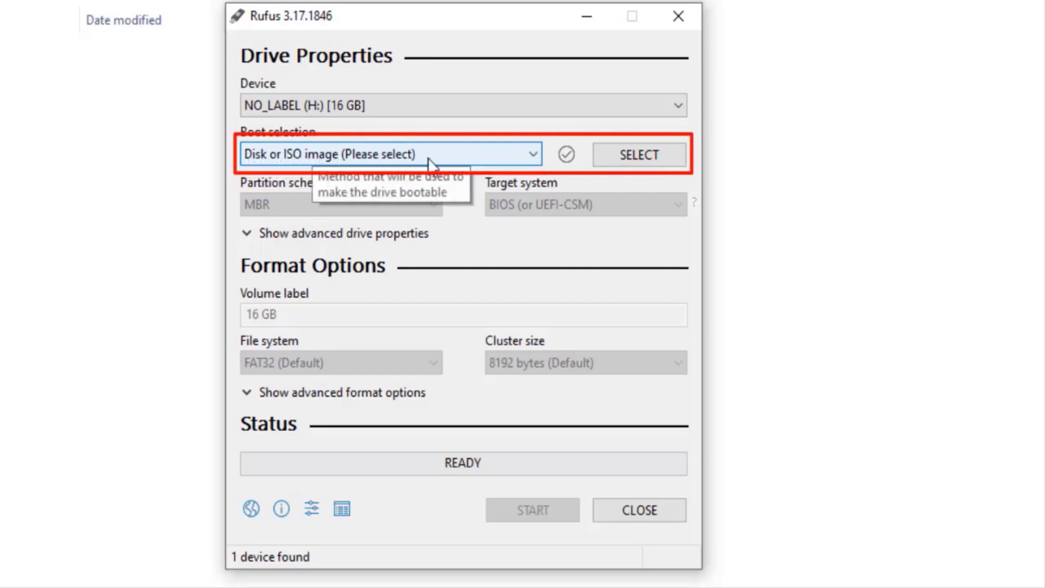
click(532, 155)
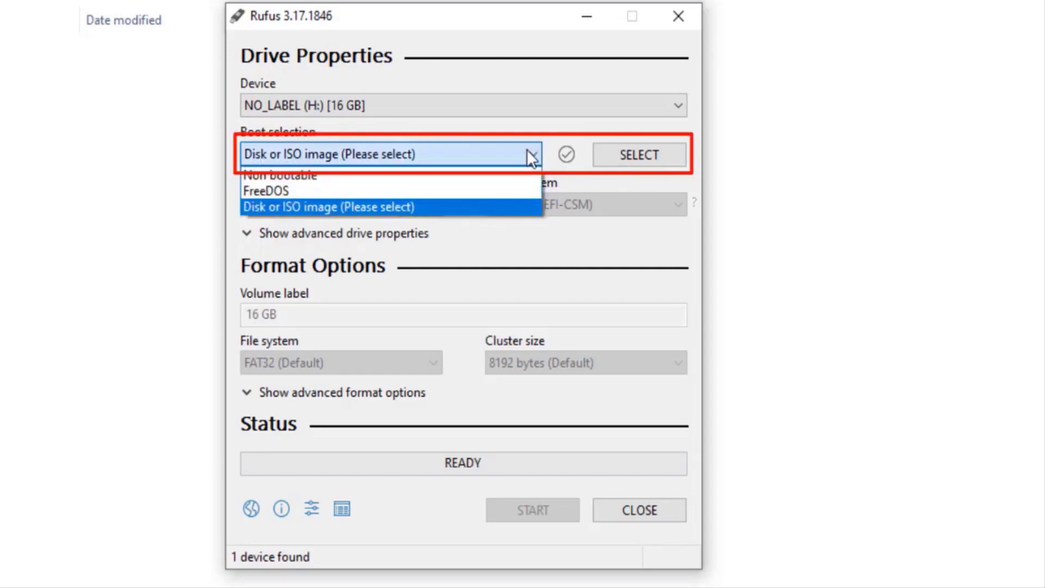
click(351, 206)
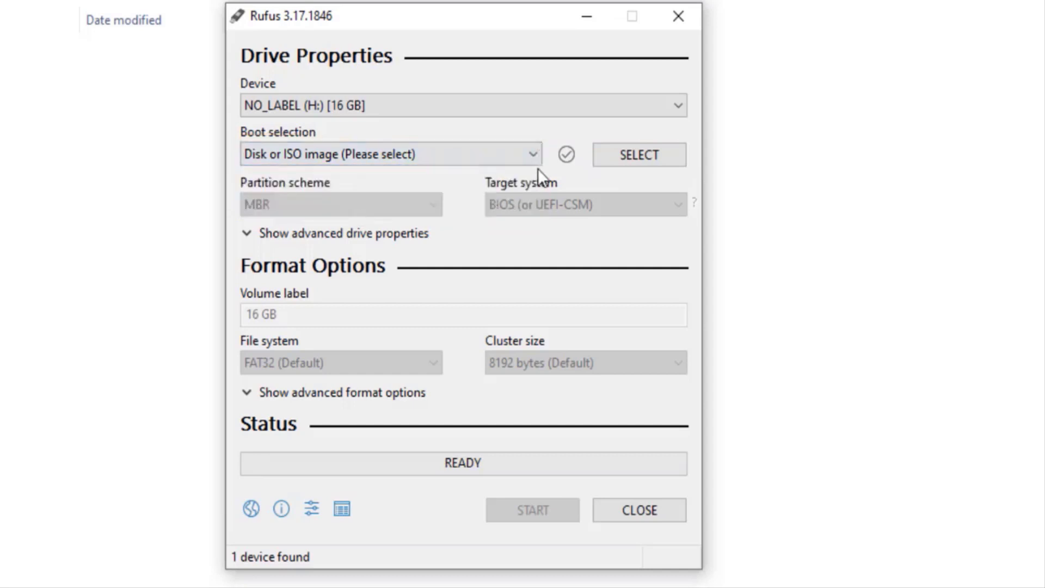
Load the WIN10X64.MULTi-7.MAY2020 disc image from the Windows 10 Pro VL X64 folder inside Download on drive F.
click(625, 158)
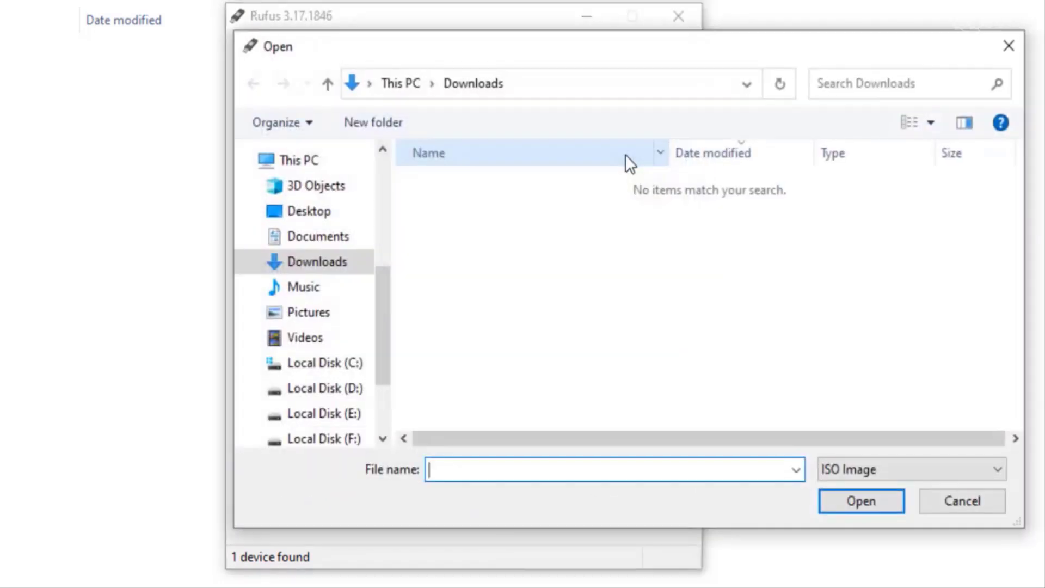
click(349, 441)
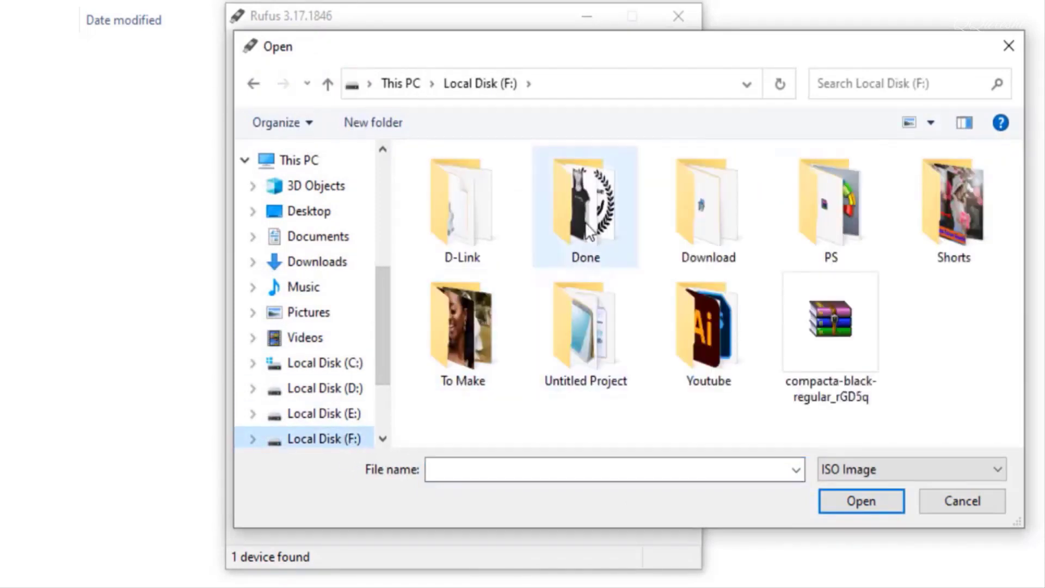
click(721, 212)
double_click(719, 210)
scroll(518, 348, down, 3)
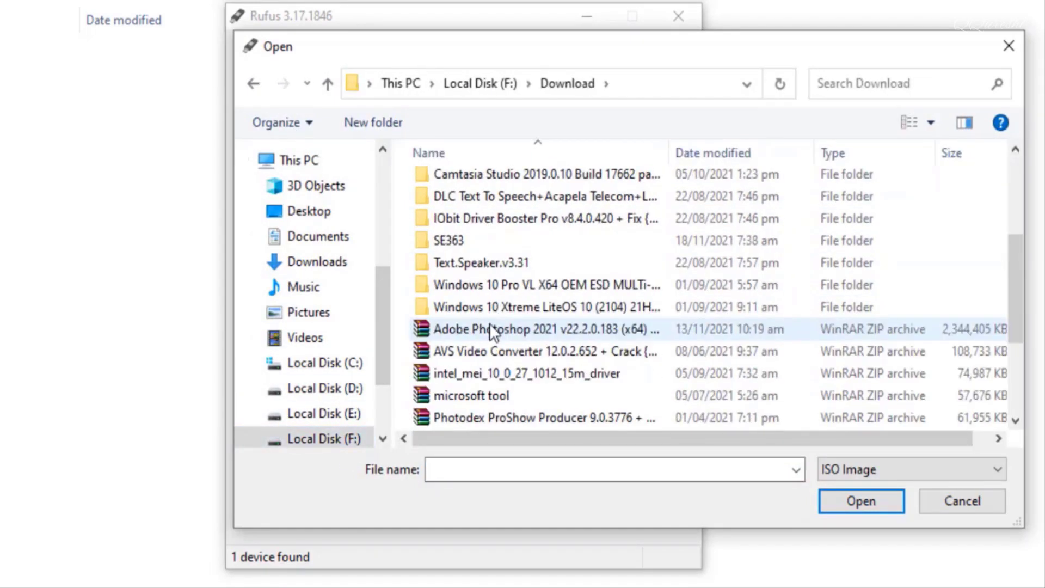
click(485, 288)
double_click(484, 286)
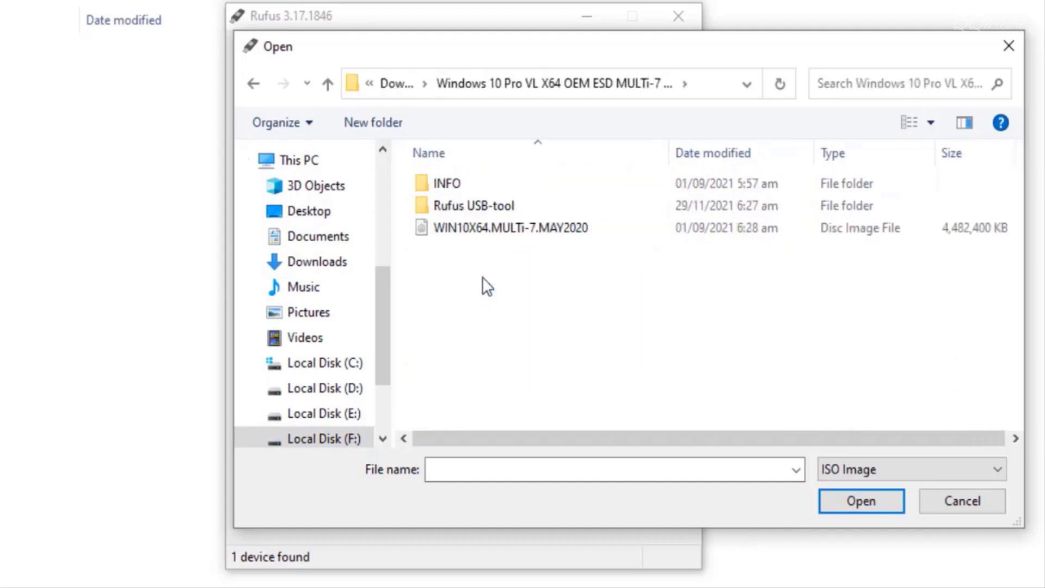
click(479, 235)
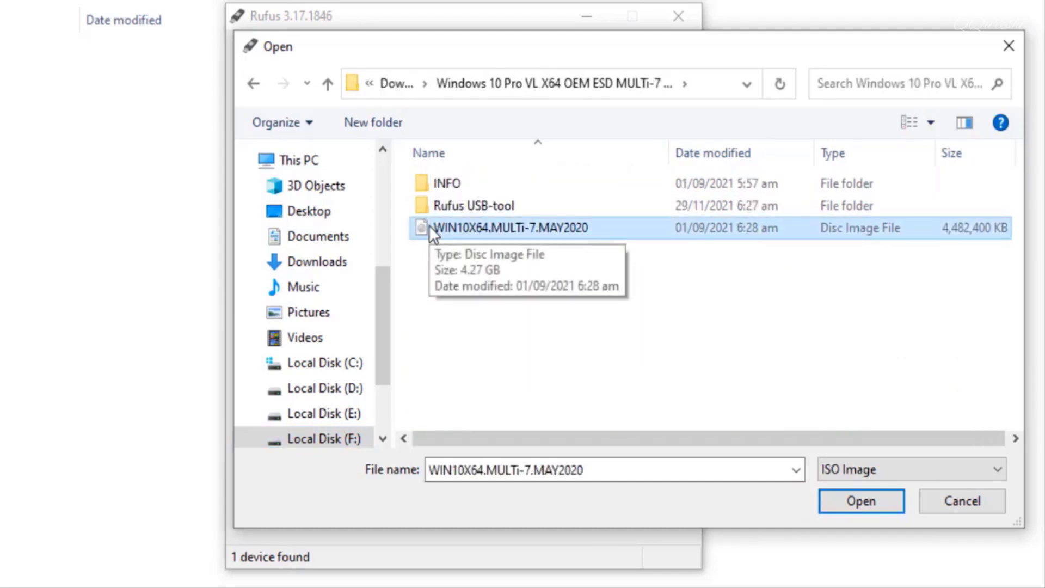
click(873, 502)
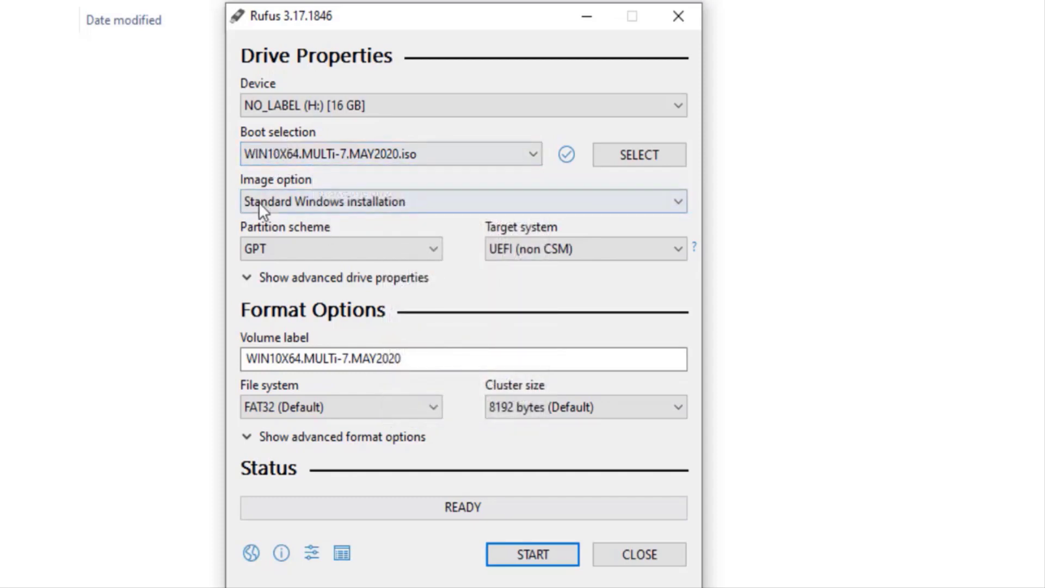
Keep Standard Windows installation as the image option and set the partition scheme to MBR.
click(442, 203)
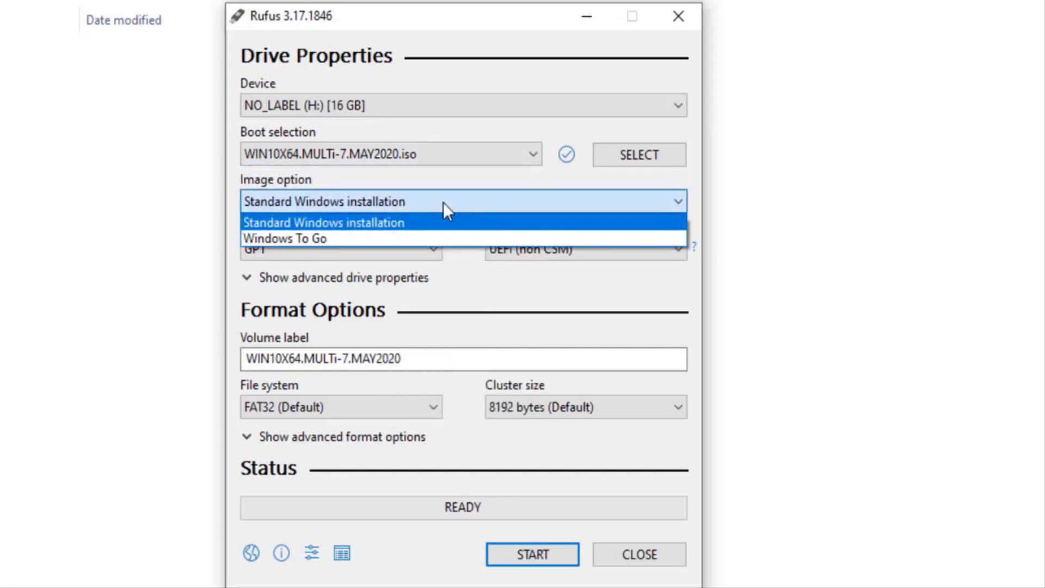
click(443, 202)
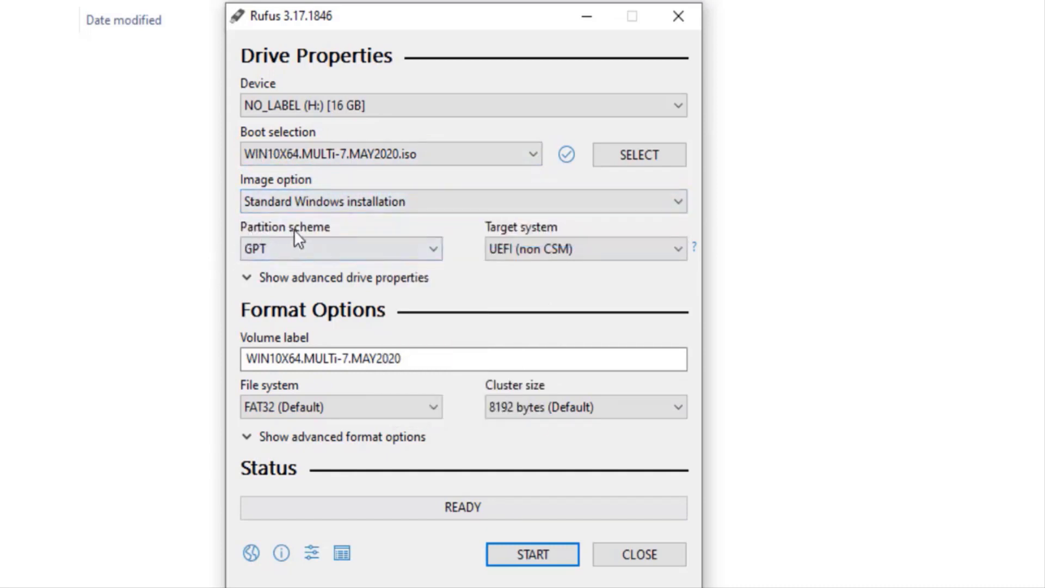
click(436, 249)
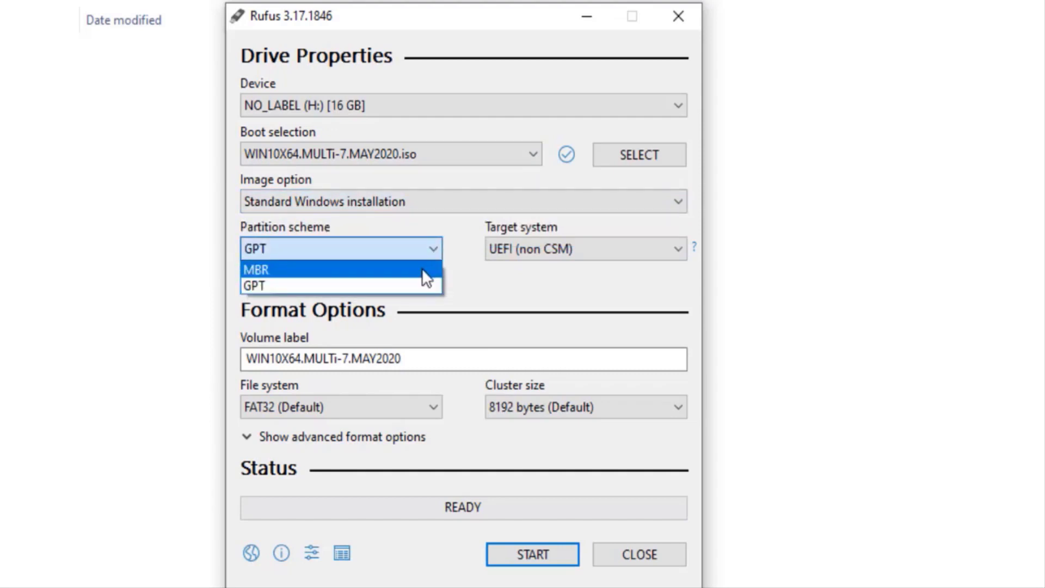
click(422, 269)
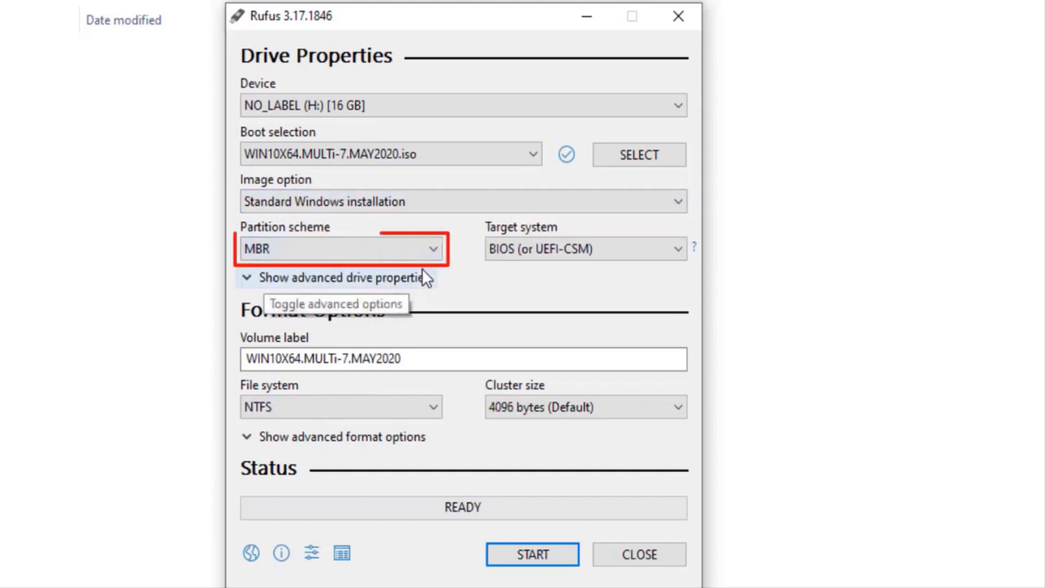
click(436, 248)
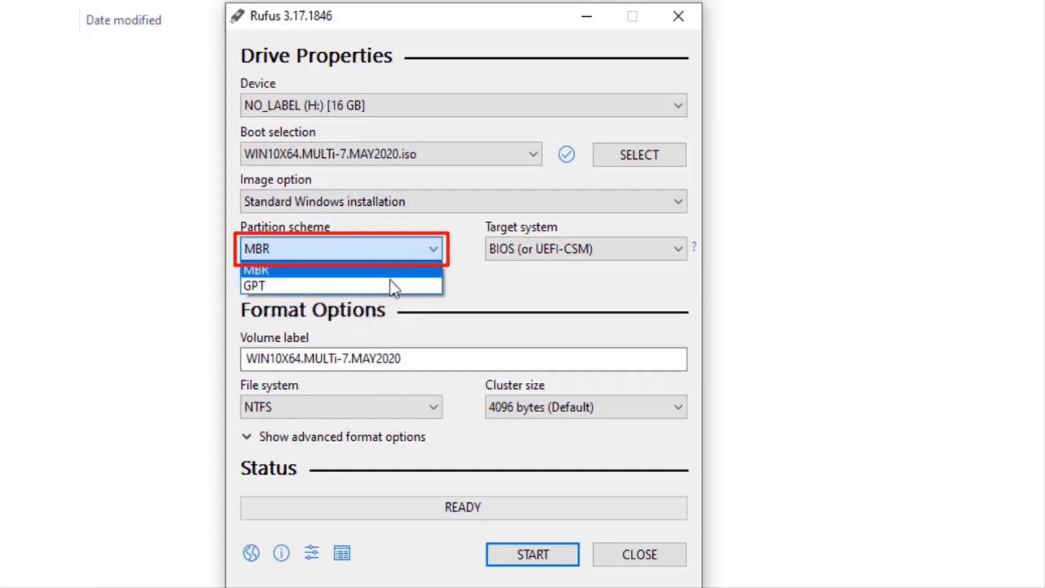
click(391, 284)
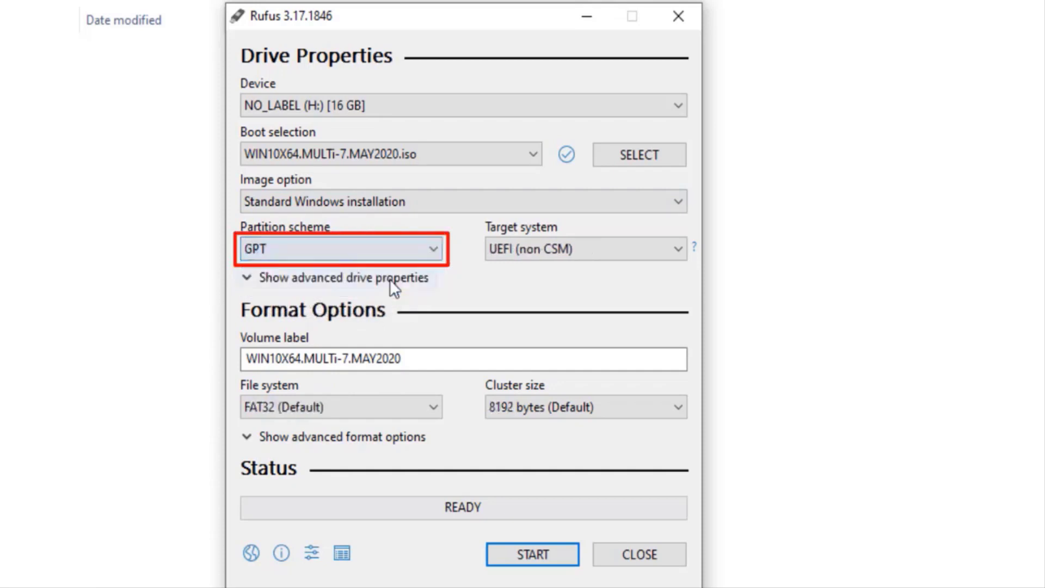
click(433, 249)
click(424, 273)
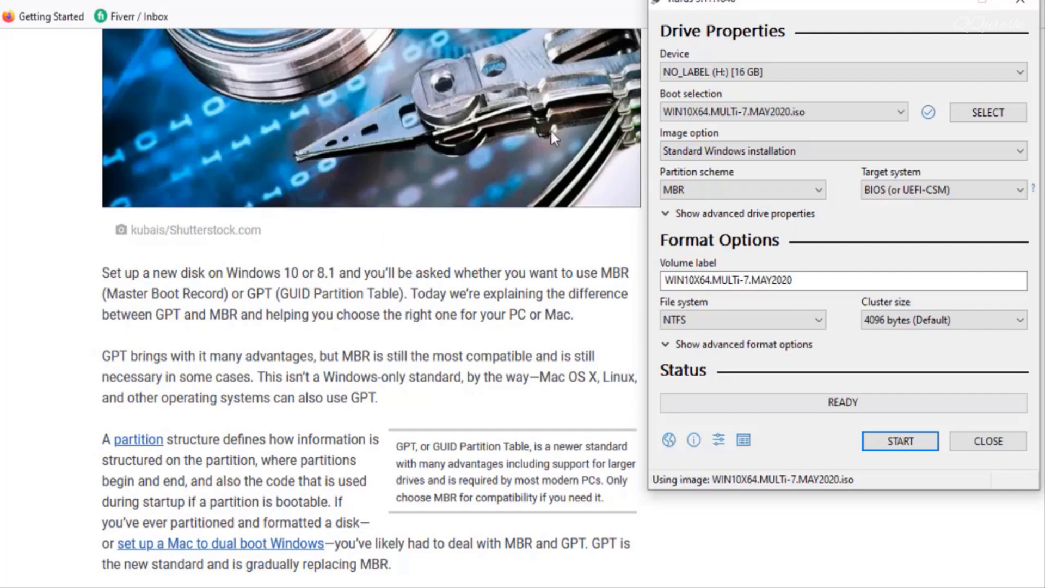
Keep the volume label and NTFS file system, and start writing the image to the USB drive, accepting the erasure of its data.
drag(810, 2, 468, 6)
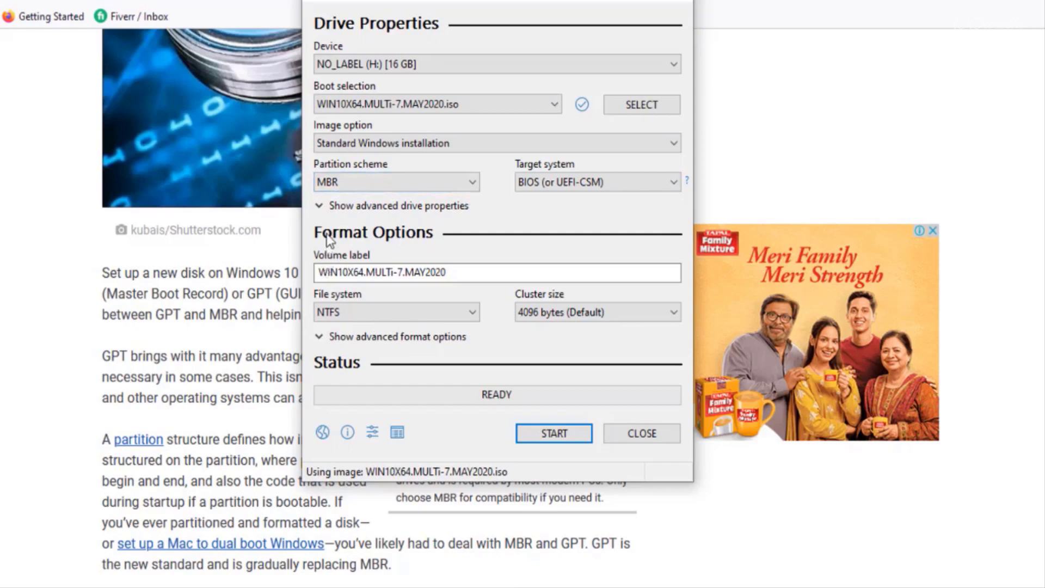
click(455, 271)
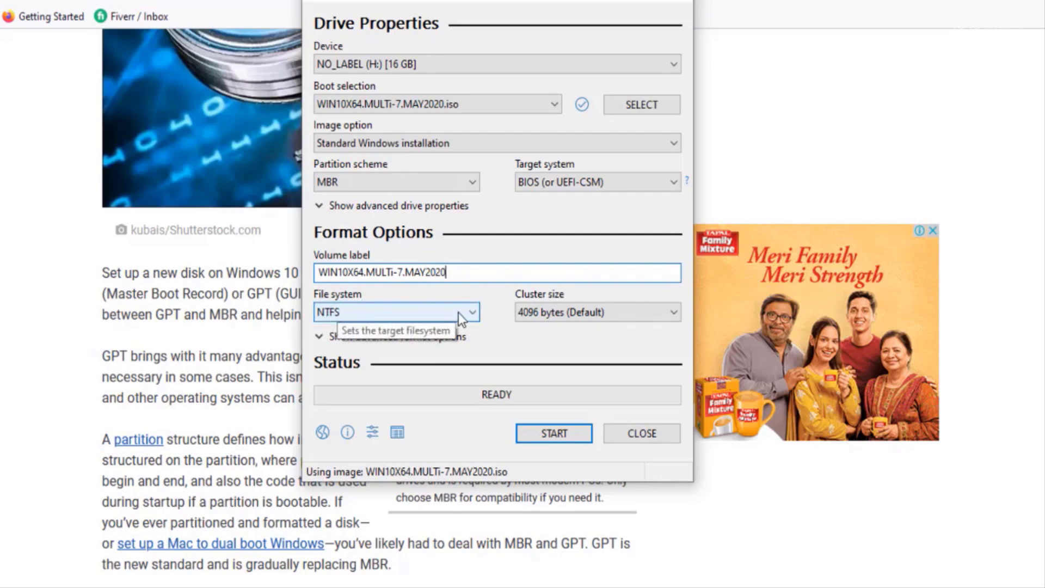
click(445, 316)
click(445, 317)
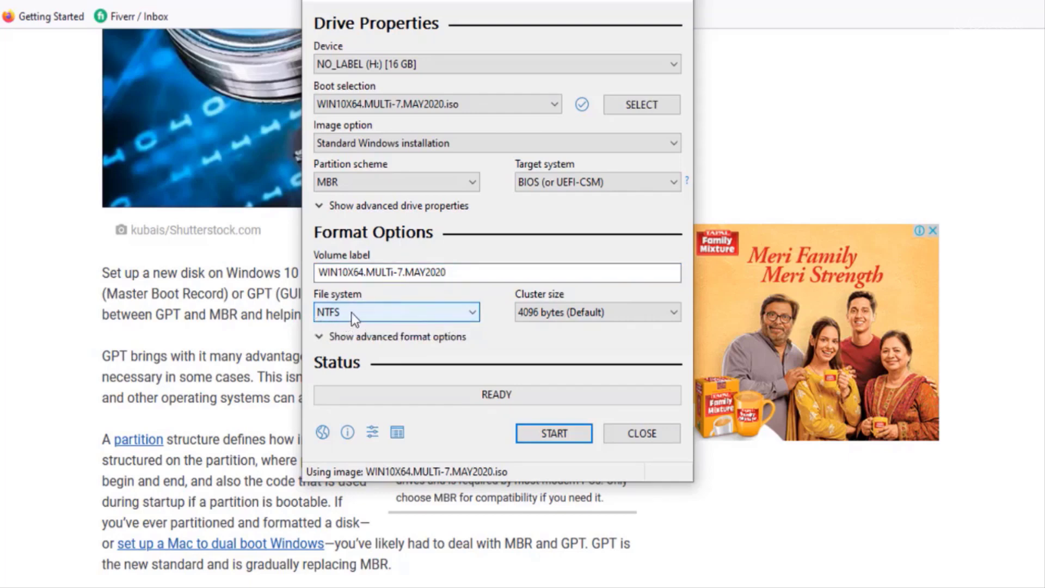
click(550, 434)
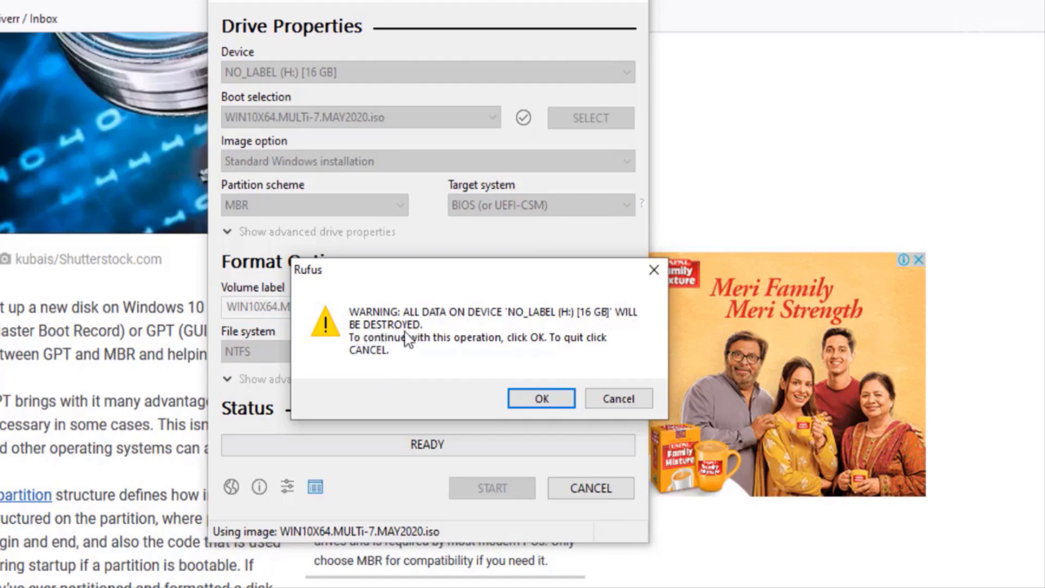
click(540, 400)
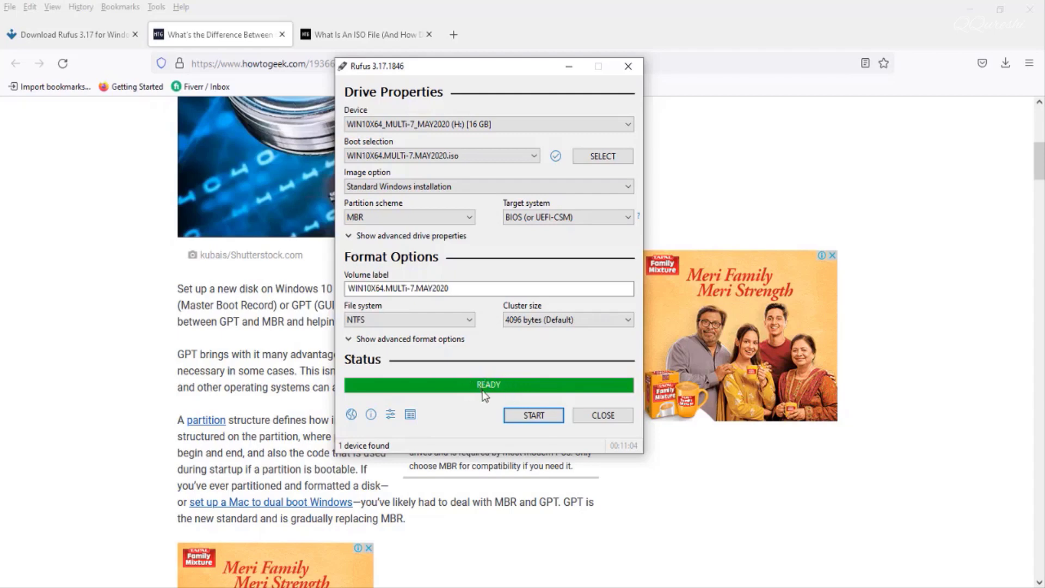
Close Rufus and open the WIN10X64_MULTi-7_MAY2020 (H:) drive in File Explorer, widening the navigation pane to fit the full drive name.
click(602, 416)
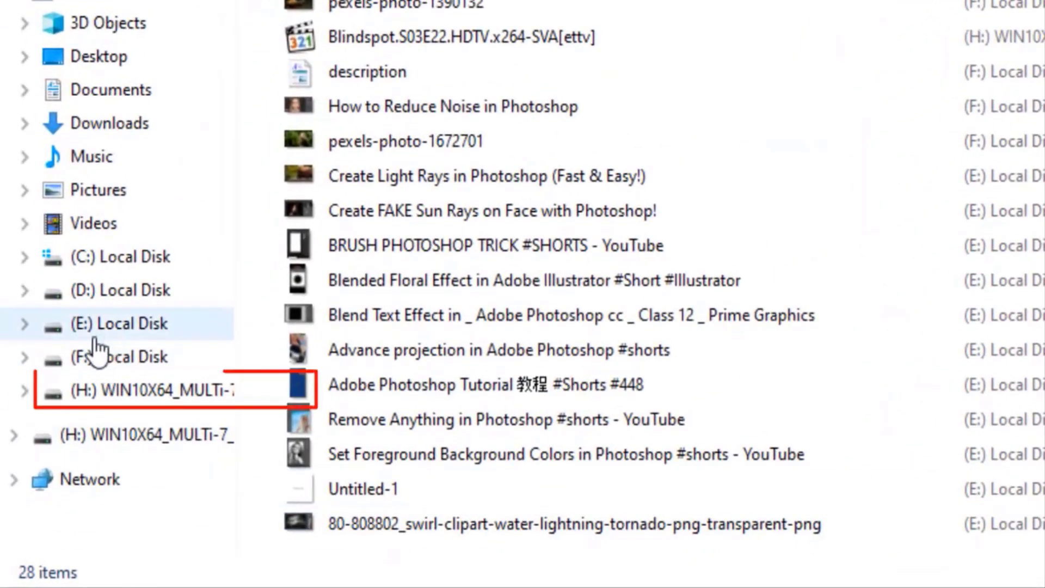
click(118, 397)
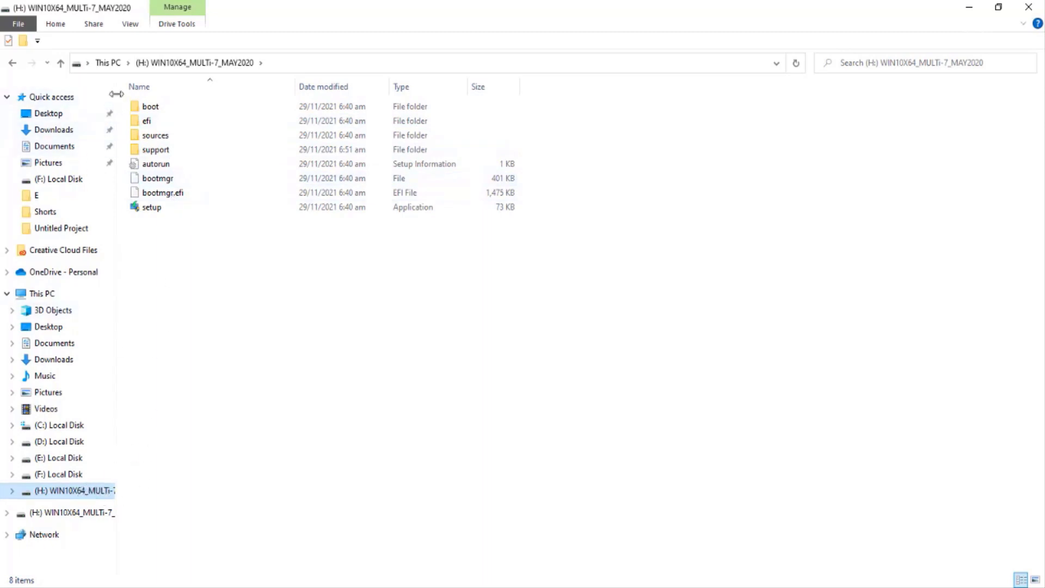
drag(116, 91, 177, 92)
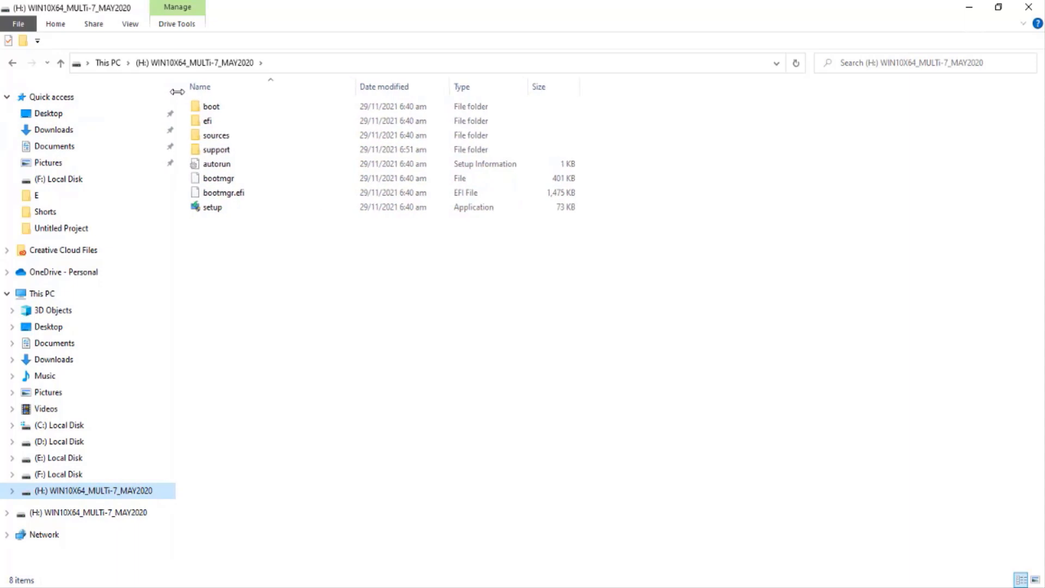